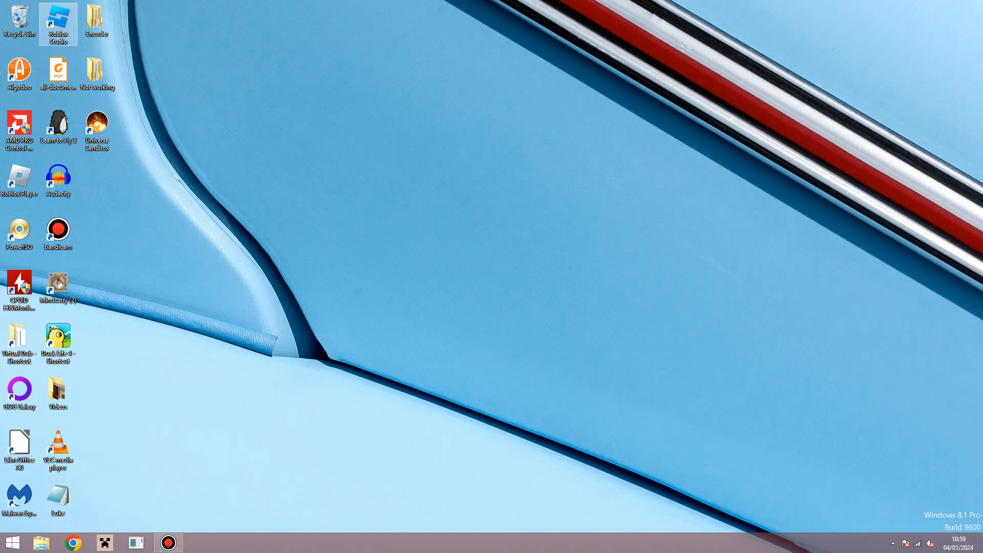
# Step: Launch Roblox Studio from its desktop shortcut
pyautogui.doubleClick(58, 23)
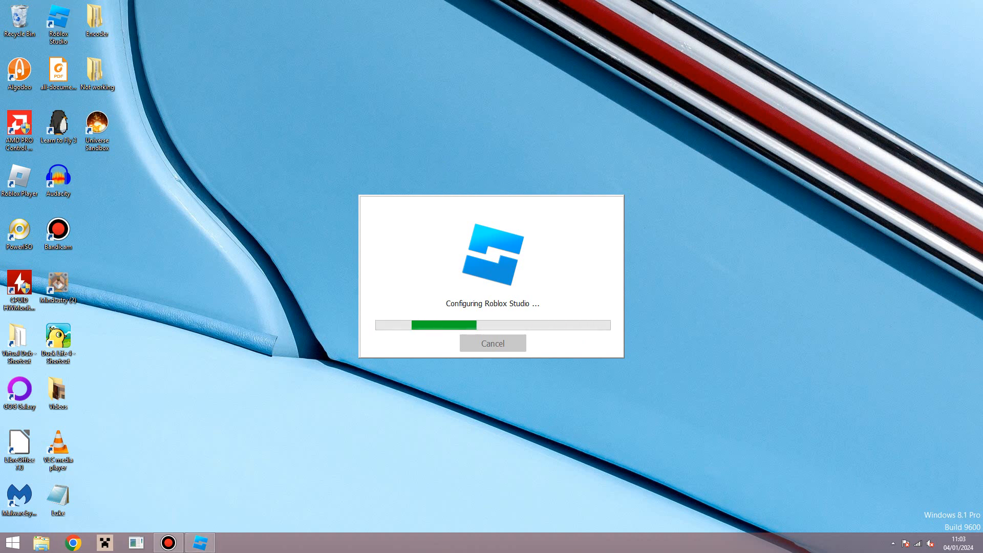
# Step: Rearrange the windows while Roblox Studio finishes configuring
pyautogui.moveTo(332, 337); pyautogui.dragTo(693, 533)
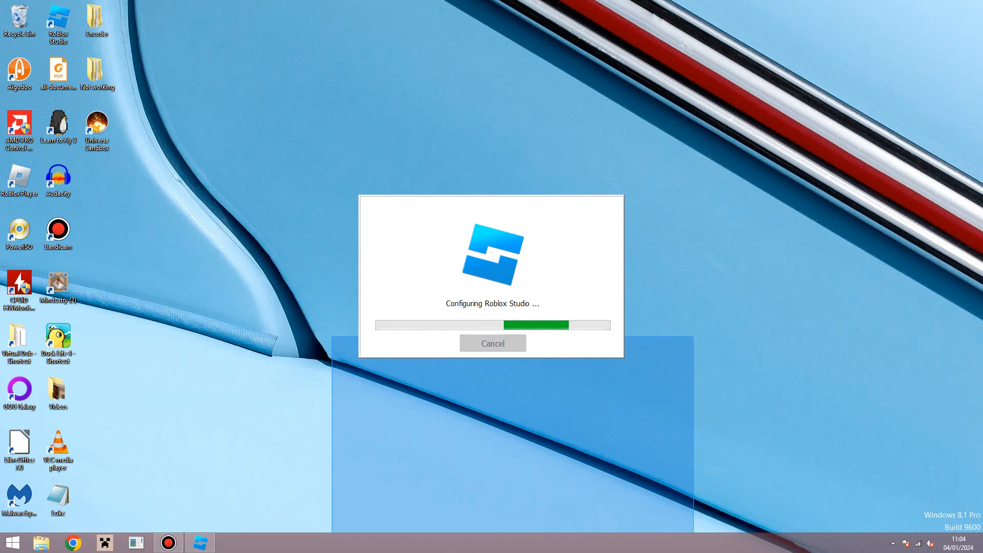
pyautogui.moveTo(102, 524); pyautogui.dragTo(524, 317)
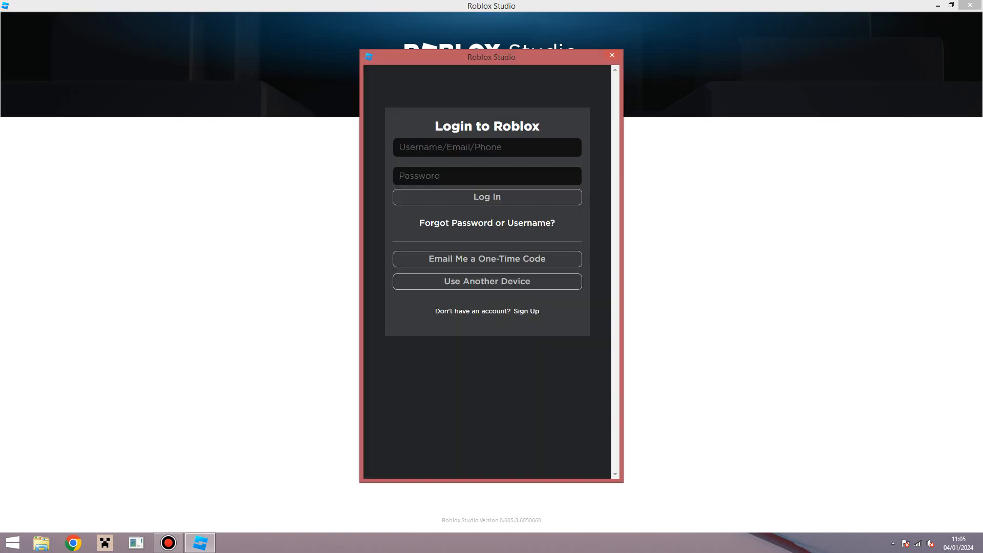
# Step: Fill in the account username and password and submit the Roblox login
pyautogui.click(487, 147)
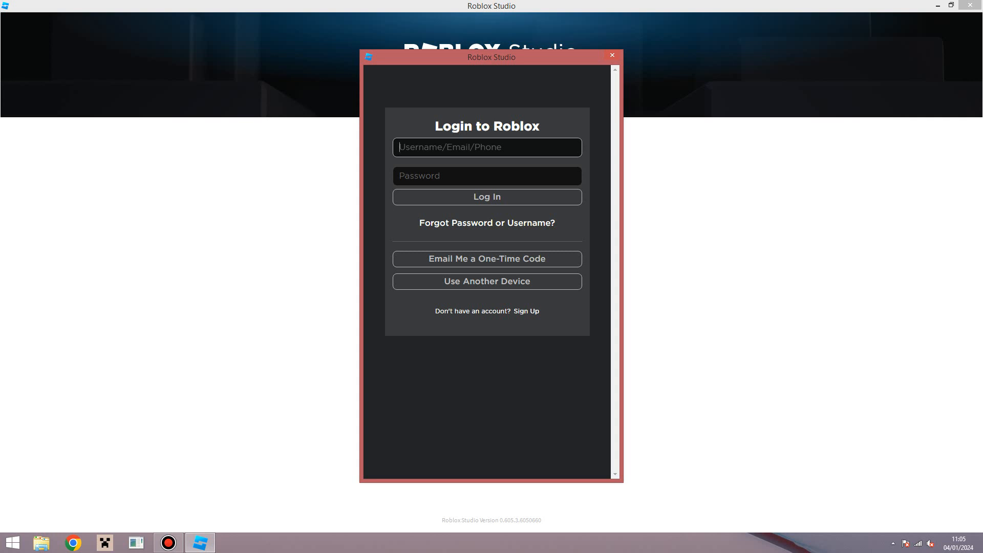
pyautogui.click(487, 176)
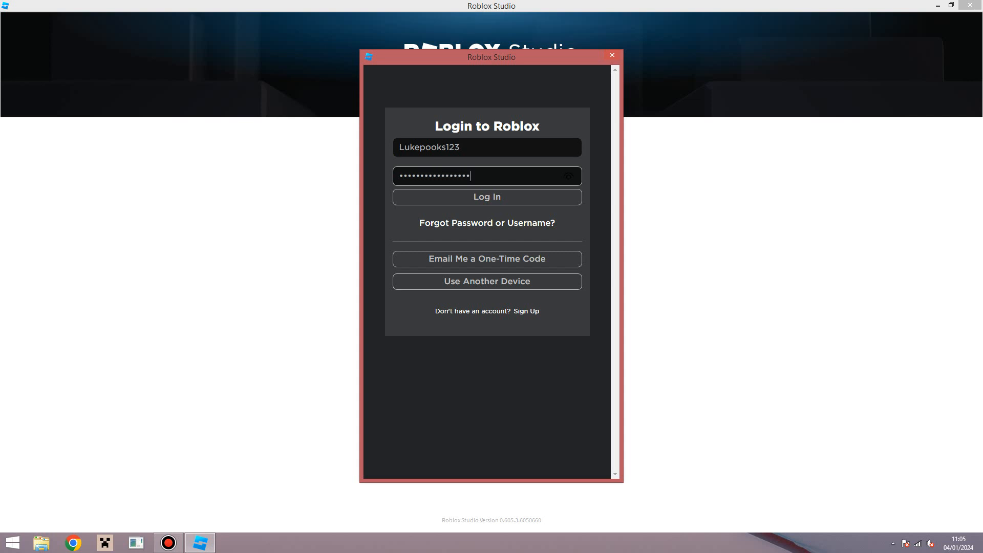
pyautogui.press('Return')
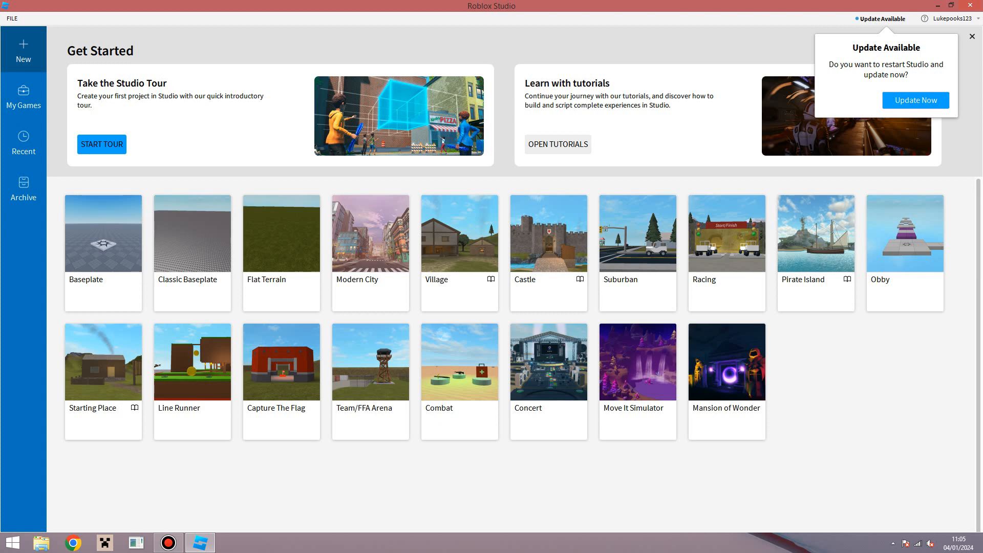
# Step: Dismiss the Update Available prompt to reach the new Baseplate place
pyautogui.click(104, 253)
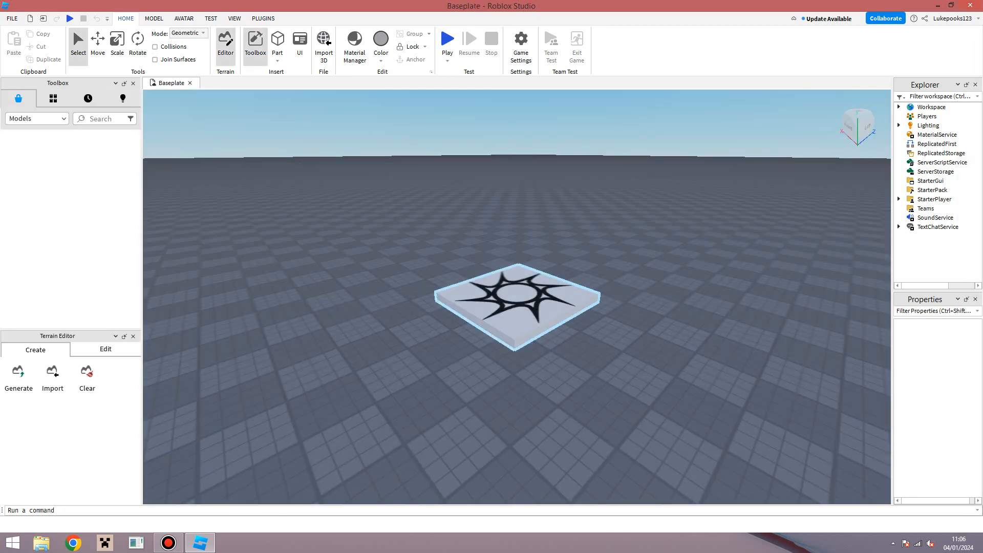
# Step: Orbit and fly the camera around the spawn pad to survey the Baseplate
pyautogui.moveTo(517, 297); pyautogui.dragTo(583, 345, button='right')
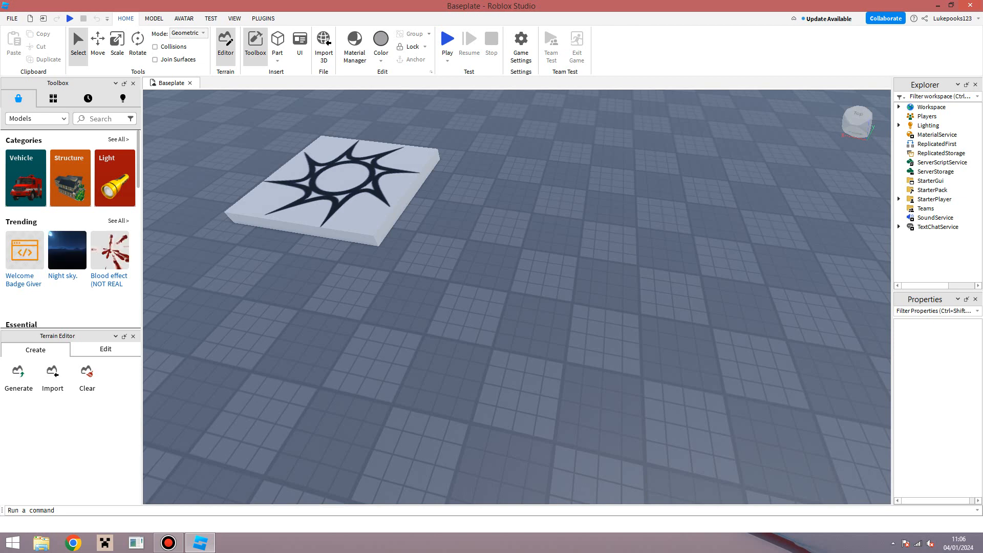
pyautogui.moveTo(517, 297); pyautogui.dragTo(650, 246, button='right')
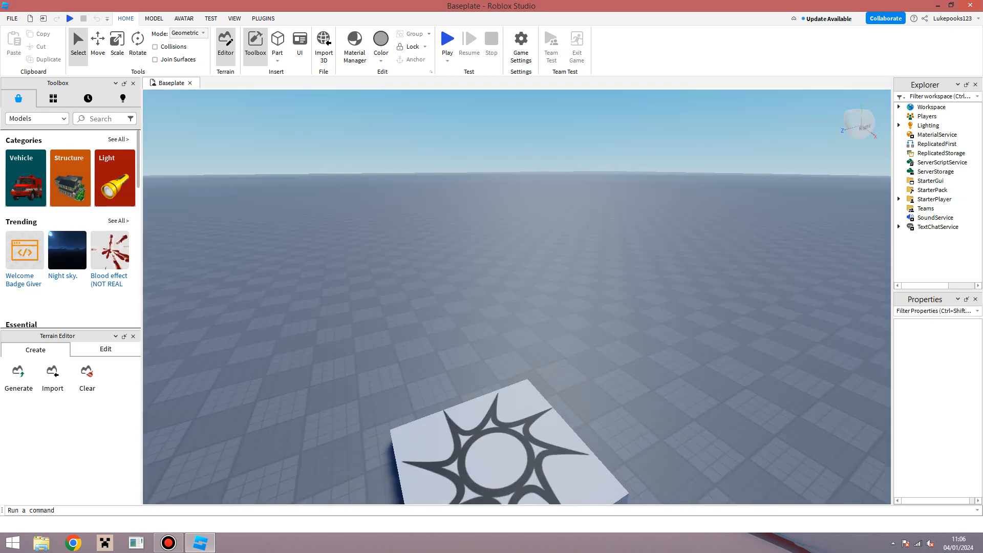
pyautogui.moveTo(630, 323); pyautogui.dragTo(563, 325, button='right')
pyautogui.scroll(-7, 563, 326)
pyautogui.scroll(4, 563, 325)
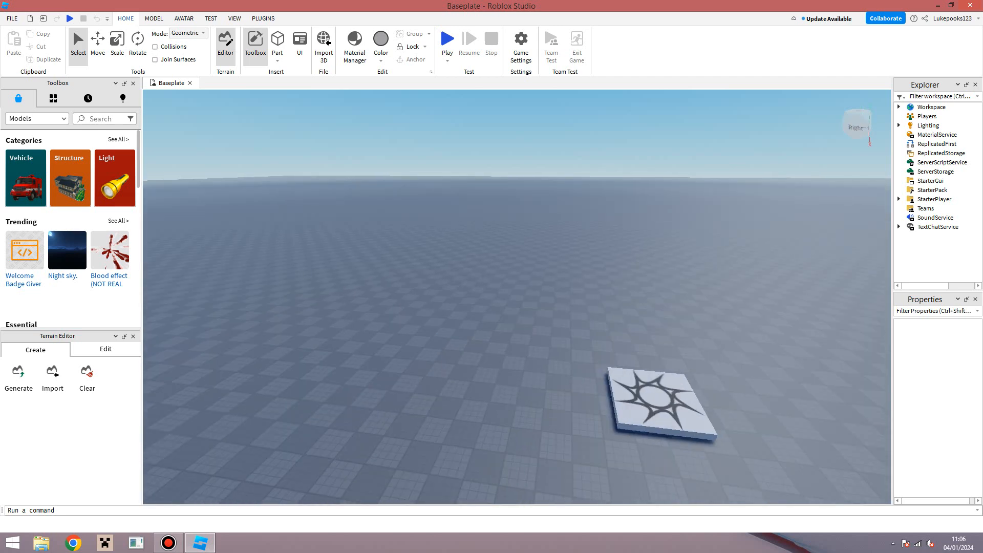
pyautogui.press('w')
pyautogui.moveTo(517, 297)
pyautogui.mouseDown(button='right')
pyautogui.moveTo(565, 315)
pyautogui.moveTo(522, 333)
pyautogui.moveTo(517, 282)
pyautogui.mouseUp(button='right')
pyautogui.press('s')
pyautogui.press('w')
pyautogui.press('s')
pyautogui.press('w')
pyautogui.press('s')
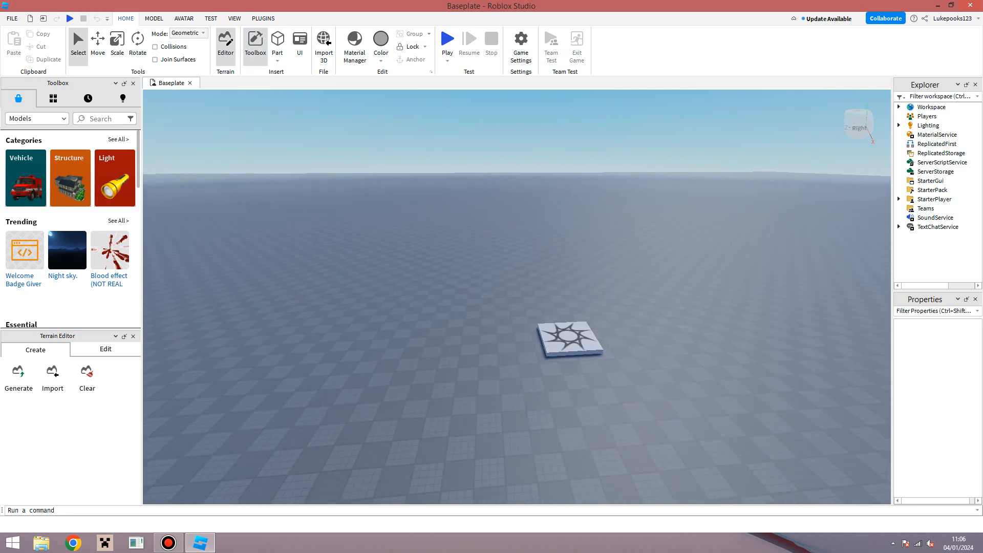
# Step: Close the Toolbox and insert a new grey Part near the spawn pad
pyautogui.click(255, 43)
pyautogui.click(277, 41)
pyautogui.press('w')
pyautogui.moveTo(517, 294); pyautogui.dragTo(594, 353, button='right')
pyautogui.press('w')
pyautogui.press('s')
pyautogui.press('w')
pyautogui.press('s')
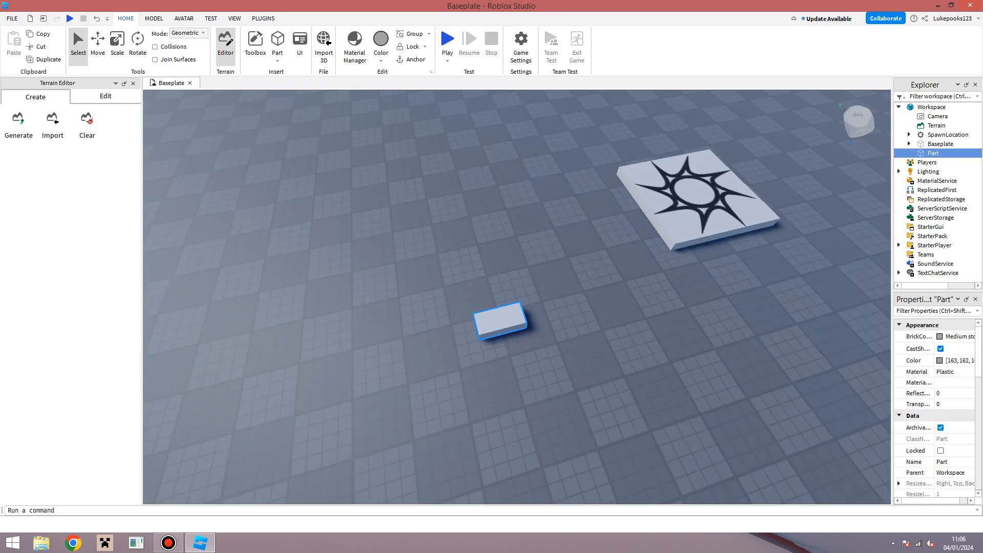
# Step: Shift the new part slightly forward on the Baseplate
pyautogui.press('s')
pyautogui.press('a')
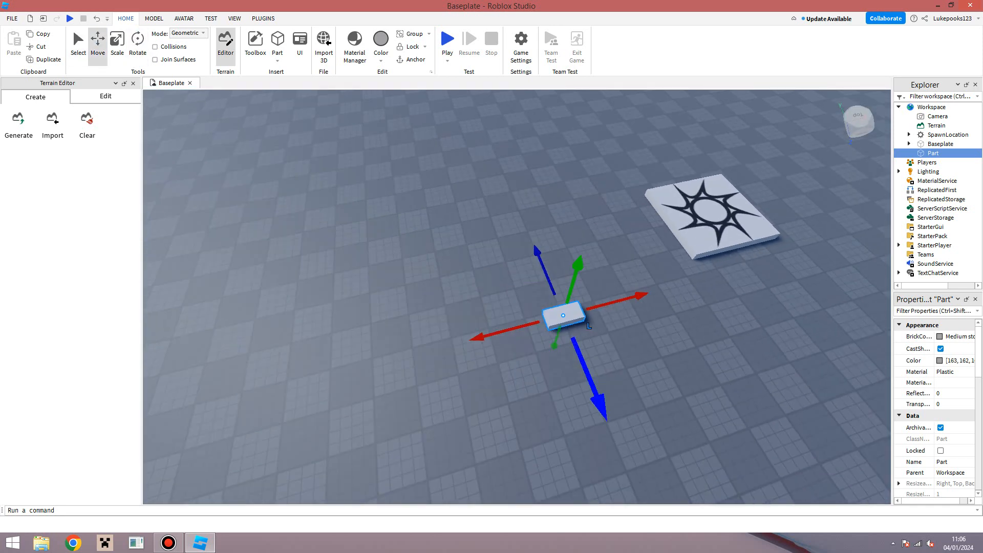
pyautogui.moveTo(602, 402)
pyautogui.mouseDown()
pyautogui.moveTo(634, 486)
pyautogui.moveTo(538, 257)
pyautogui.moveTo(607, 420)
pyautogui.mouseUp()
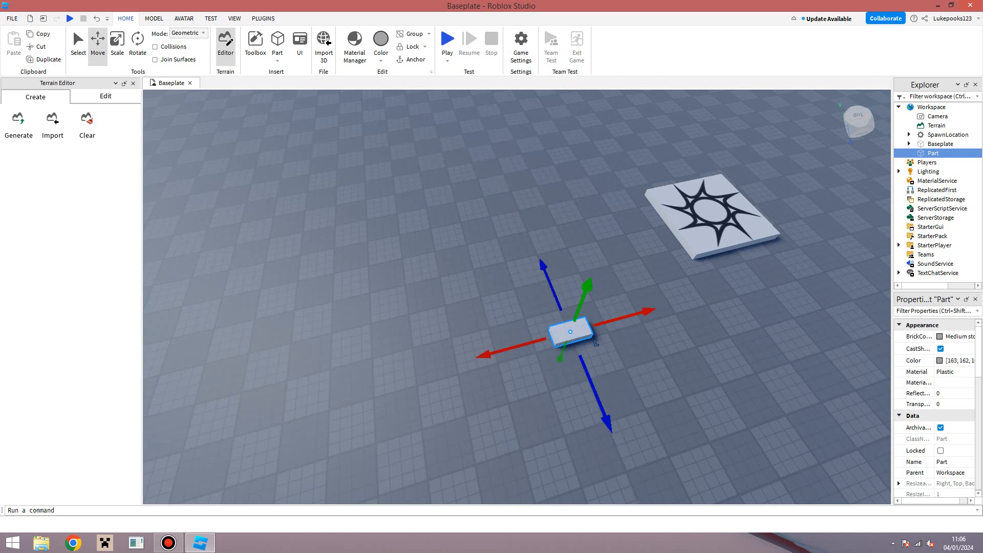
# Step: Scale the part into a long, tall wall beside the SpawnLocation
pyautogui.hotkey('ctrl', '1')
pyautogui.hotkey('ctrl', '3')
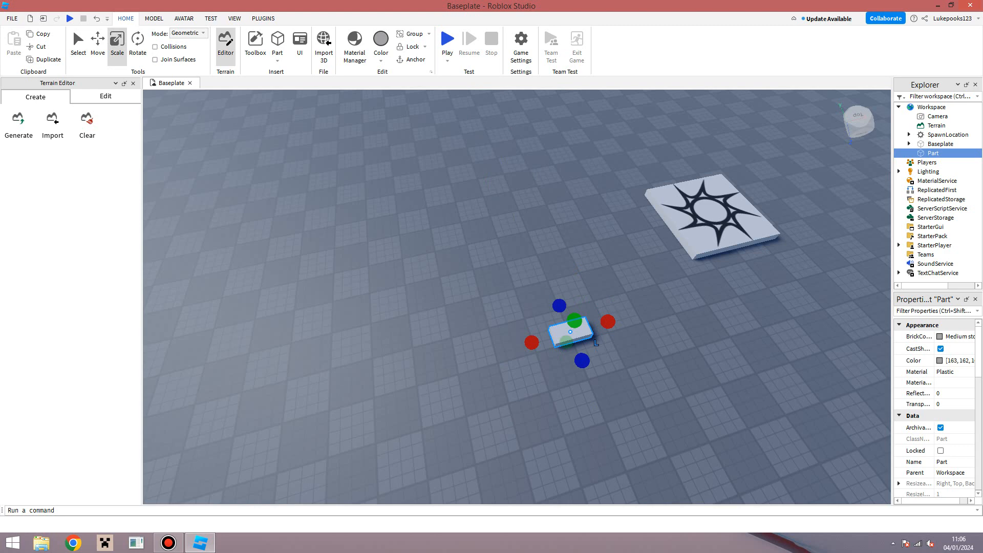
pyautogui.moveTo(559, 306); pyautogui.dragTo(491, 142)
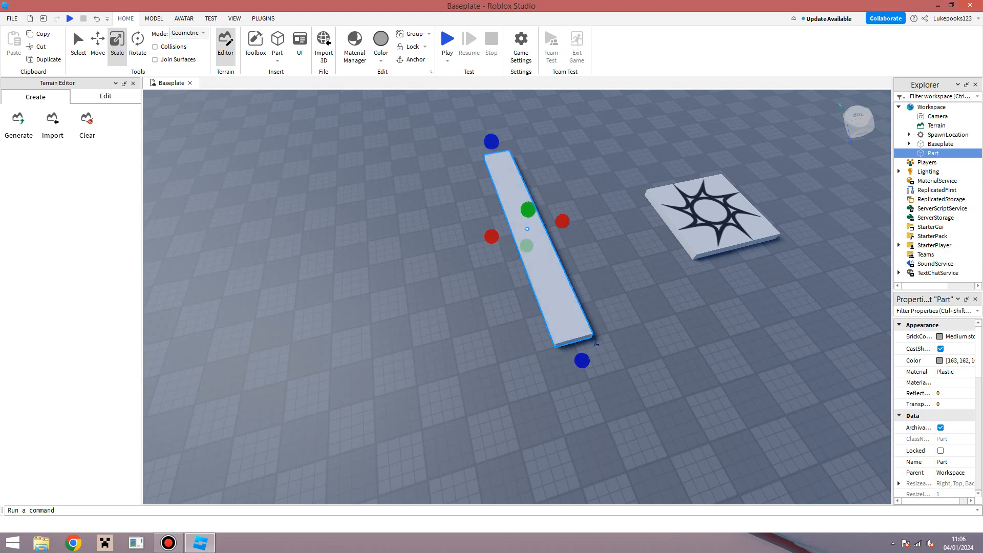
pyautogui.moveTo(527, 209)
pyautogui.mouseDown()
pyautogui.moveTo(531, 167)
pyautogui.moveTo(513, 206)
pyautogui.mouseUp()
pyautogui.moveTo(531, 167); pyautogui.dragTo(513, 123, button='right')
pyautogui.moveTo(514, 207); pyautogui.dragTo(513, 136)
pyautogui.moveTo(513, 137)
pyautogui.mouseDown(button='right')
pyautogui.moveTo(573, 97)
pyautogui.moveTo(456, 230)
pyautogui.mouseUp(button='right')
pyautogui.press('s')
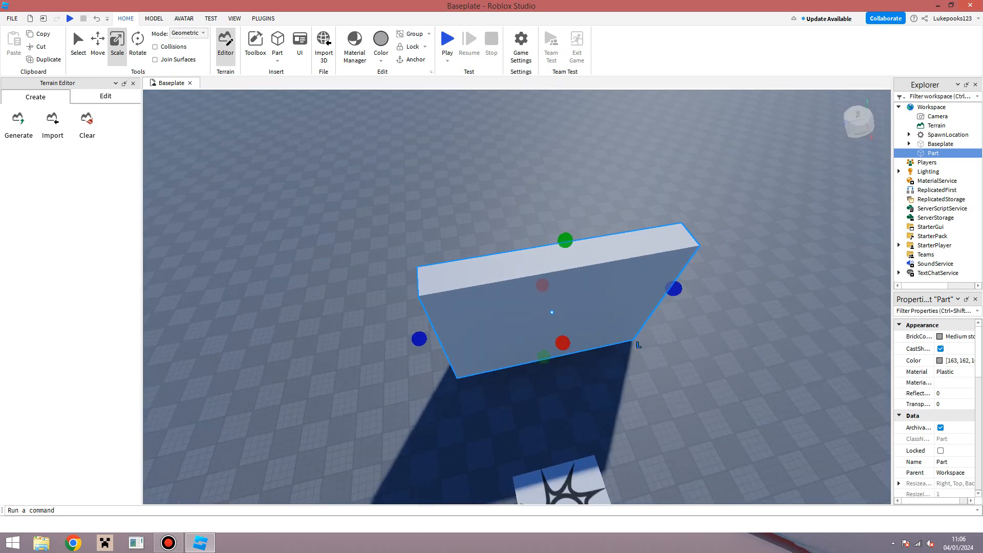
pyautogui.moveTo(454, 321); pyautogui.dragTo(421, 327)
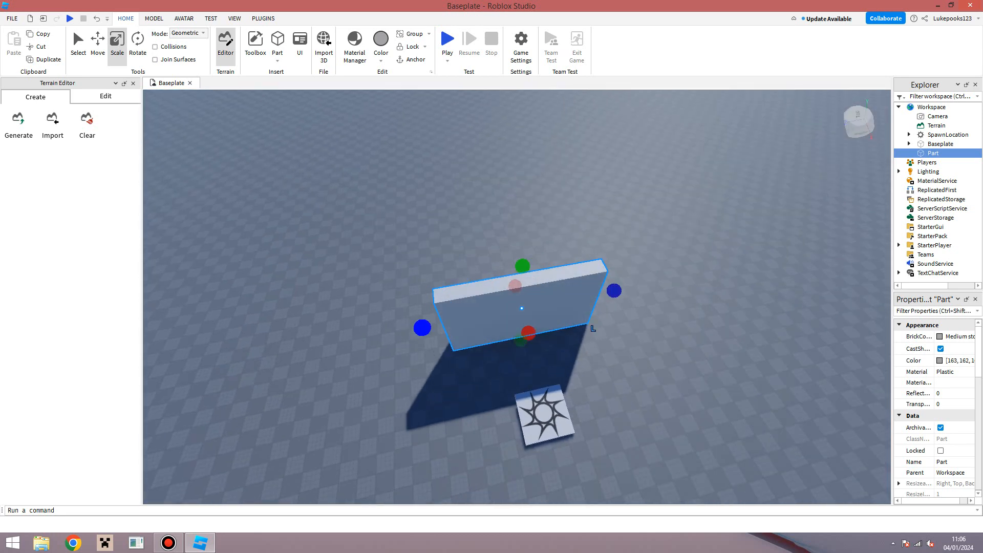
# Step: Duplicate the wall and pull the copy away from the original
pyautogui.rightClick(499, 333)
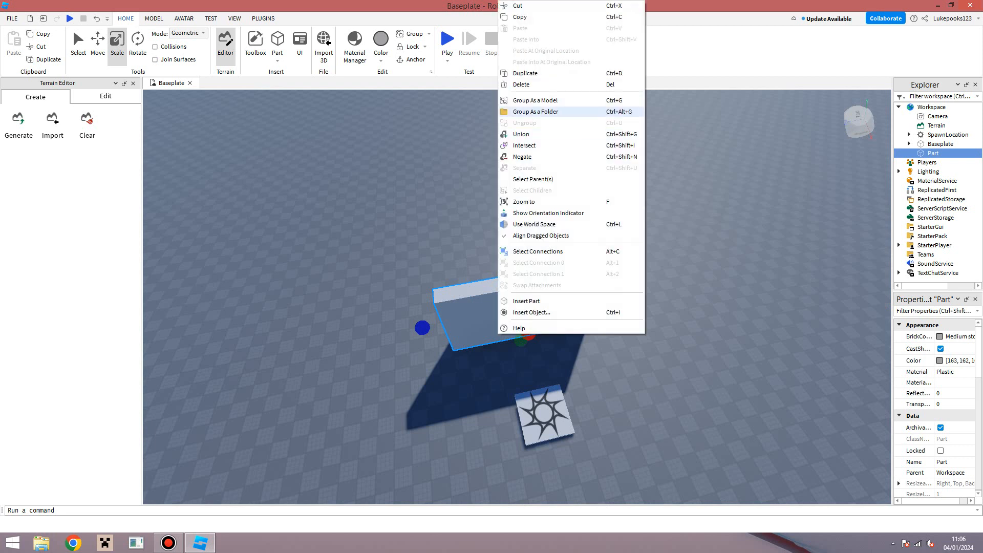
pyautogui.click(524, 73)
pyautogui.hotkey('ctrl', '2')
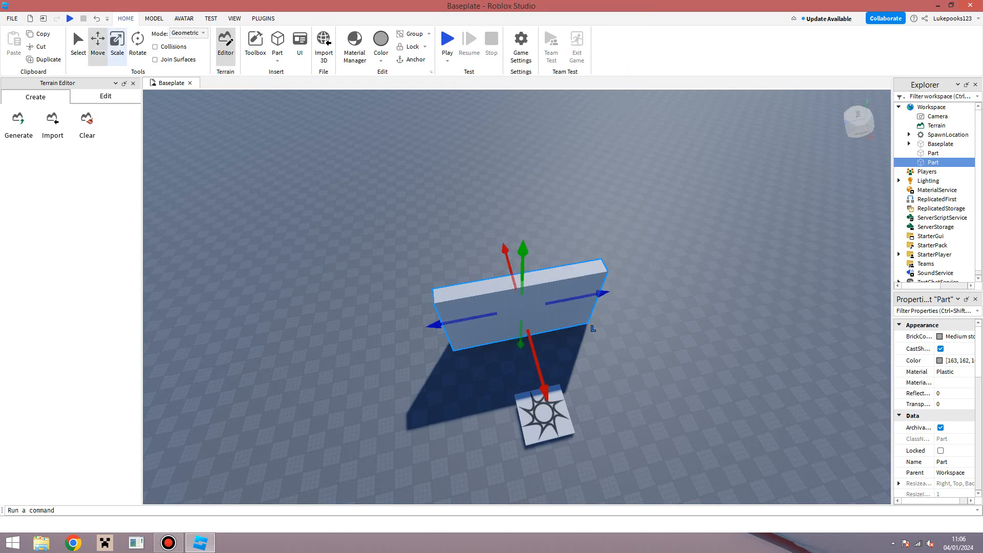
pyautogui.moveTo(593, 328); pyautogui.dragTo(448, 358)
pyautogui.press('d')
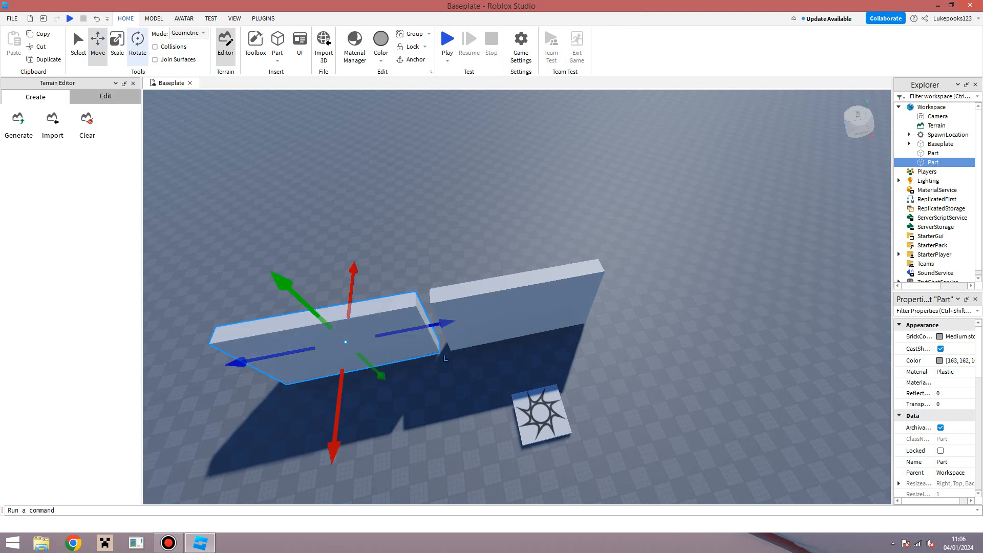
# Step: Rotate the copy 90° and slide it against the first wall's end
pyautogui.hotkey('ctrl', '4')
pyautogui.moveTo(409, 343); pyautogui.dragTo(348, 328, button='right')
pyautogui.press('s')
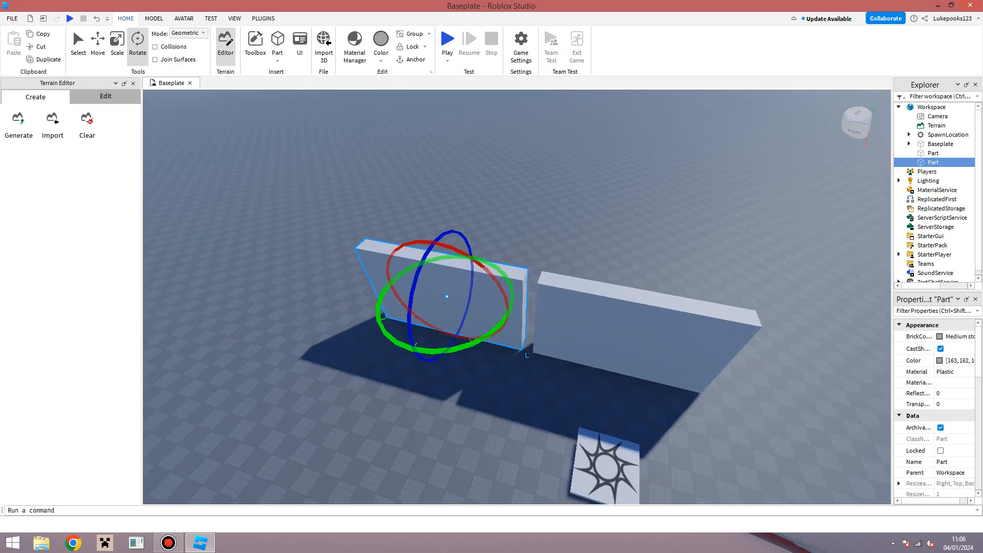
pyautogui.moveTo(472, 343); pyautogui.dragTo(381, 322)
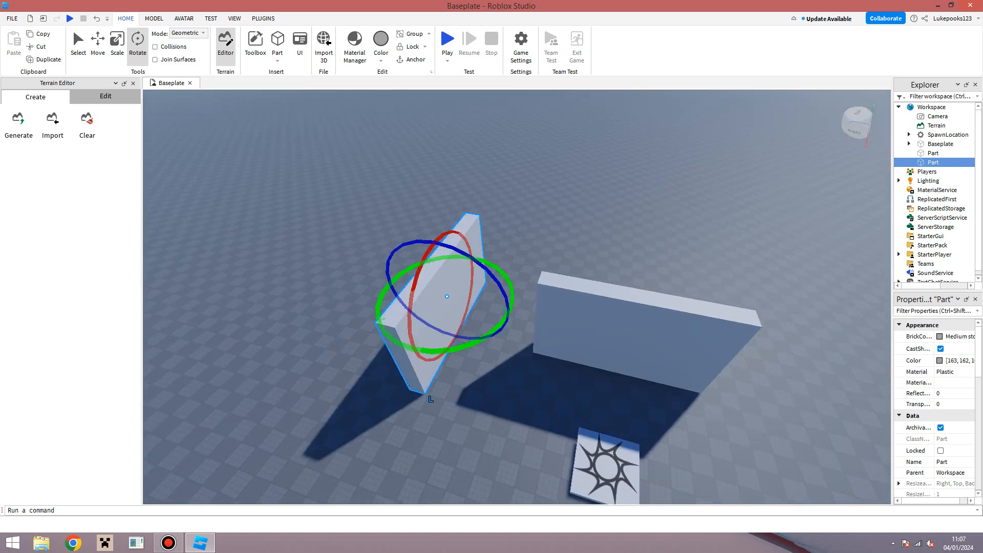
pyautogui.moveTo(438, 305); pyautogui.dragTo(532, 330)
pyautogui.press('s')
pyautogui.moveTo(503, 332); pyautogui.dragTo(506, 348, button='right')
pyautogui.moveTo(533, 330); pyautogui.dragTo(518, 329)
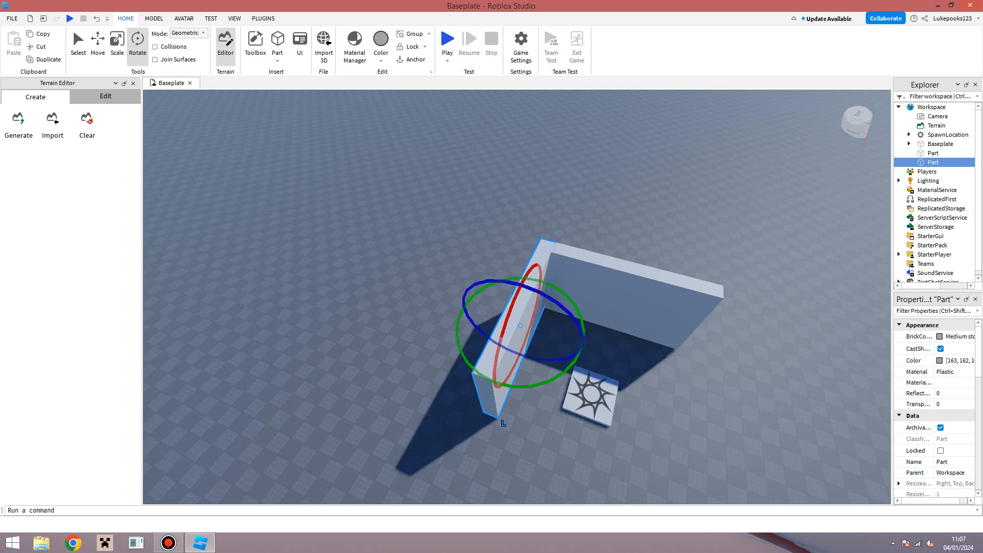
# Step: Inspect the corner join up close, then select the left wall
pyautogui.click(544, 402)
pyautogui.moveTo(544, 401); pyautogui.dragTo(561, 381, button='right')
pyautogui.press('w')
pyautogui.press('w')
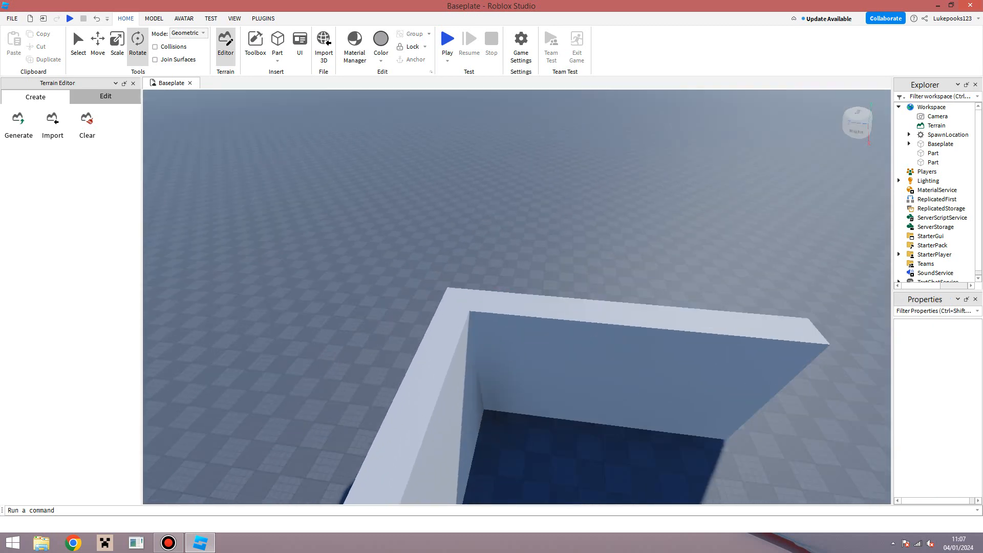
pyautogui.moveTo(517, 302); pyautogui.dragTo(496, 338, button='right')
pyautogui.press('s')
pyautogui.press('s')
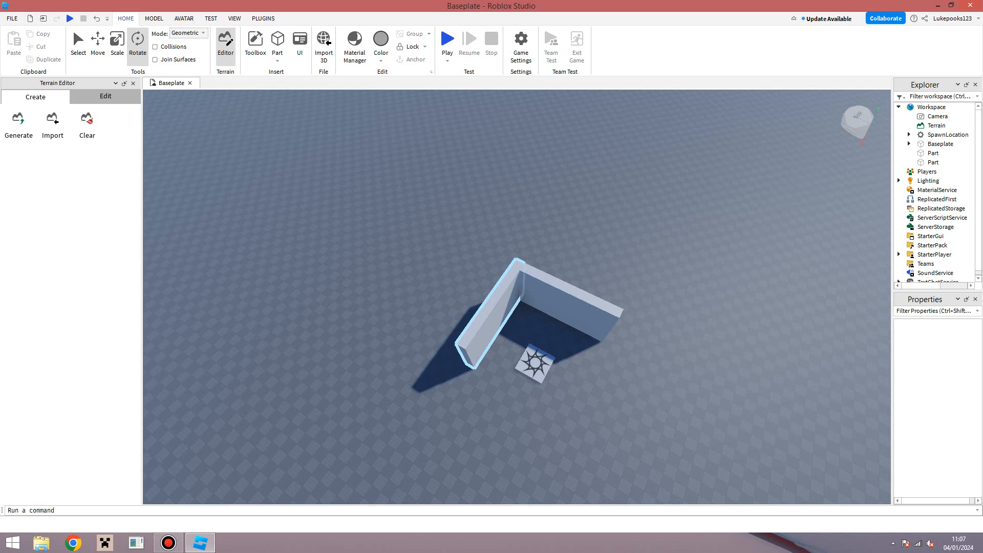
pyautogui.click(491, 316)
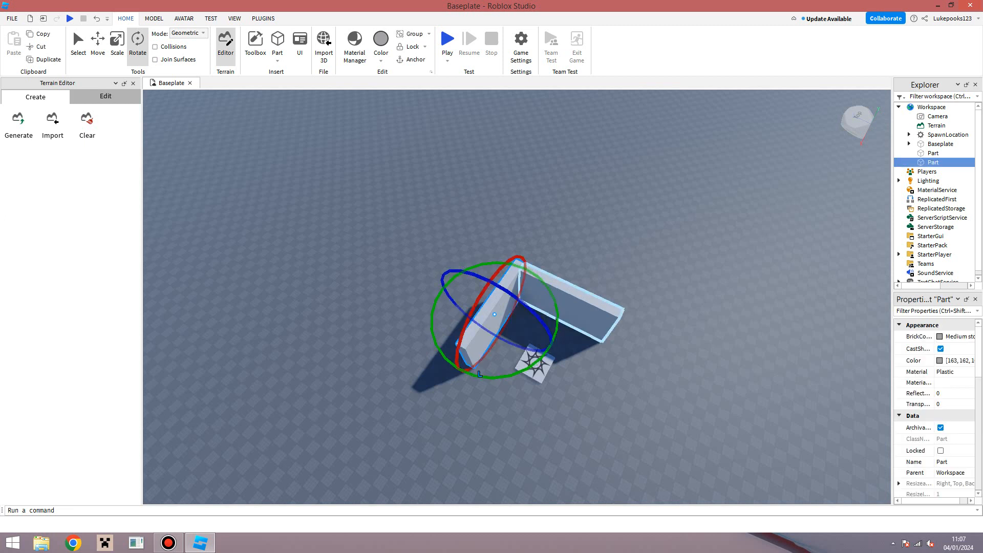
# Step: Duplicate both corner walls and select the copied wall pair
pyautogui.keyDown('ctrl'); pyautogui.click(568, 309); pyautogui.keyUp('ctrl')
pyautogui.moveTo(543, 360); pyautogui.dragTo(593, 355, button='right')
pyautogui.rightClick(511, 335)
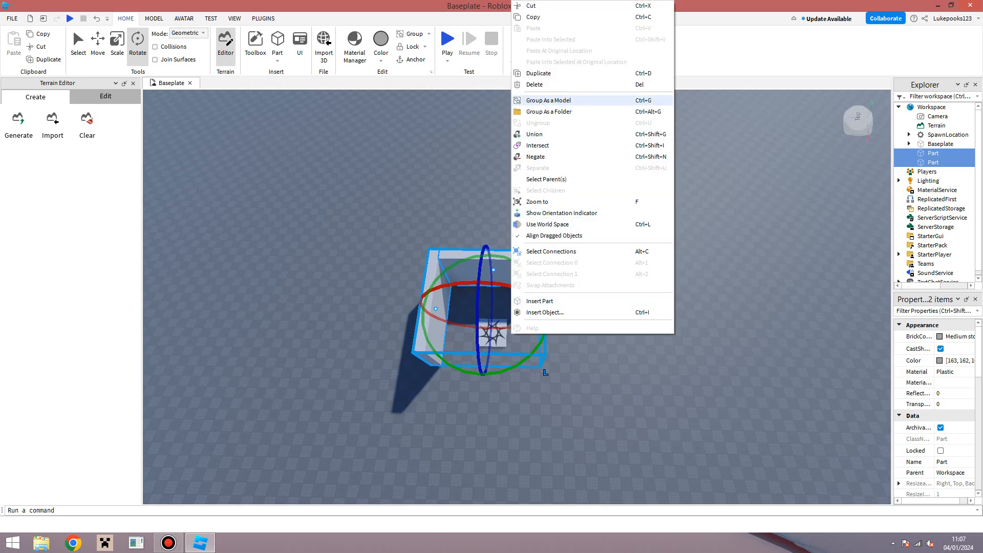
pyautogui.click(538, 73)
pyautogui.hotkey('ctrl', '2')
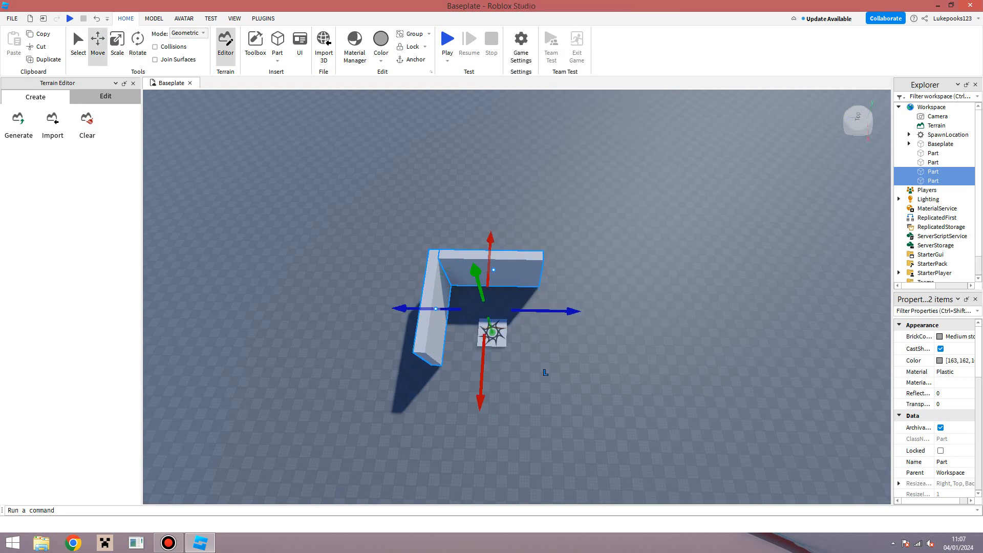
pyautogui.click(545, 372)
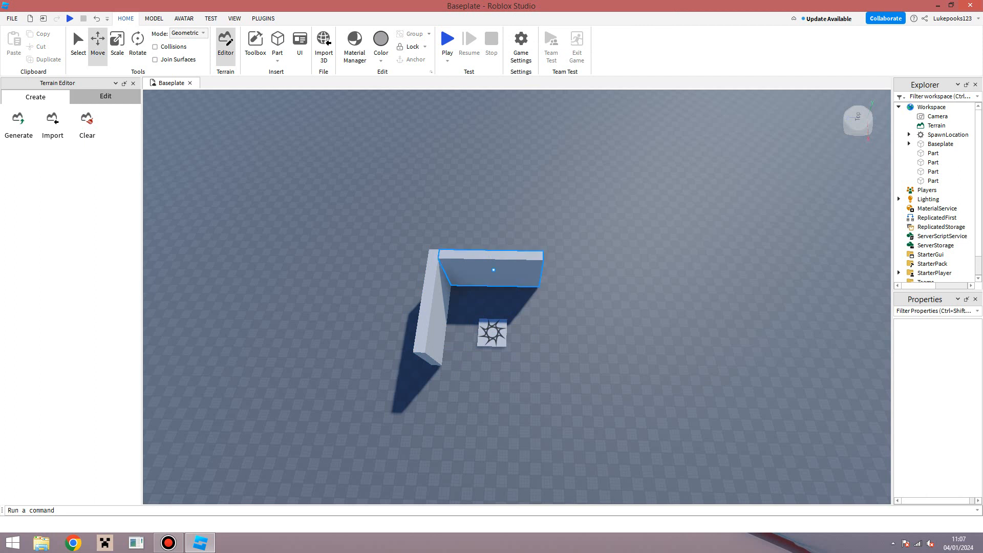
pyautogui.click(492, 271)
pyautogui.click(461, 323)
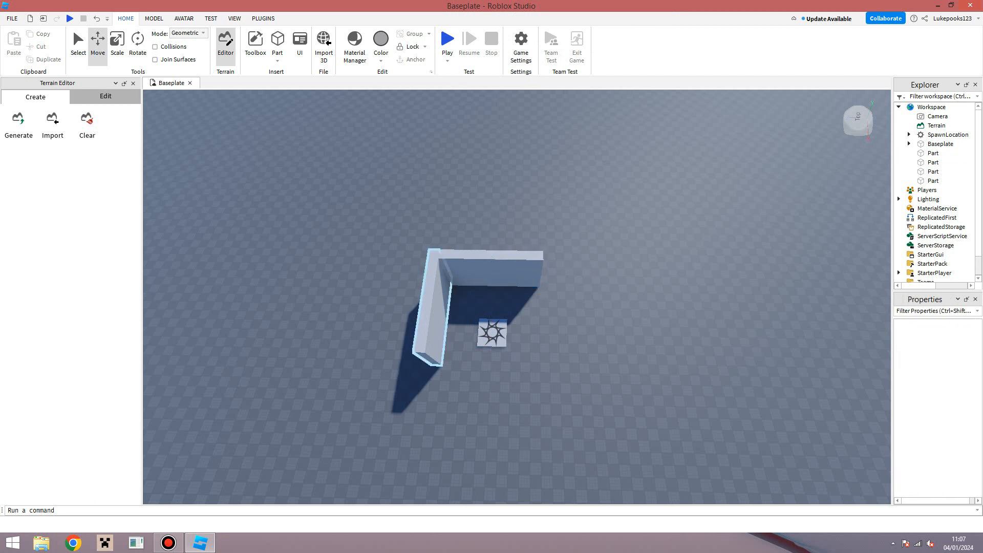
pyautogui.click(433, 312)
pyautogui.keyDown('ctrl'); pyautogui.click(492, 271); pyautogui.keyUp('ctrl')
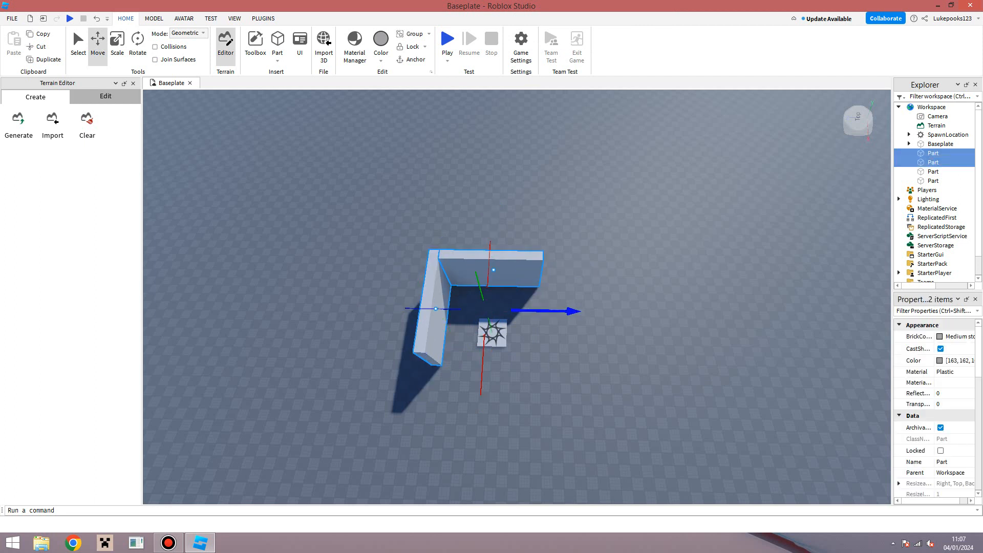
# Step: Move the copied pair right, rotate it 90°, and slide it in to close the square
pyautogui.moveTo(568, 311); pyautogui.dragTo(781, 364)
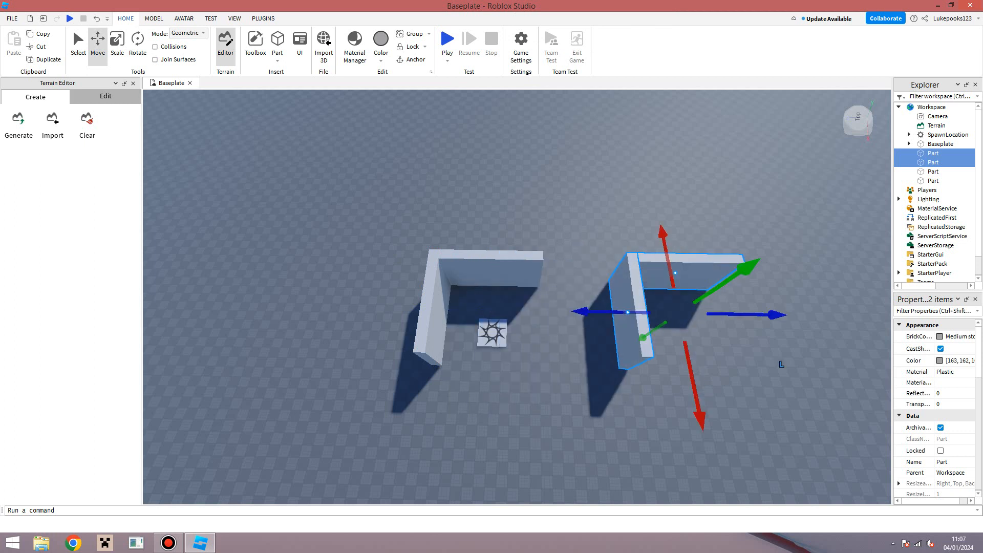
pyautogui.hotkey('ctrl', '4')
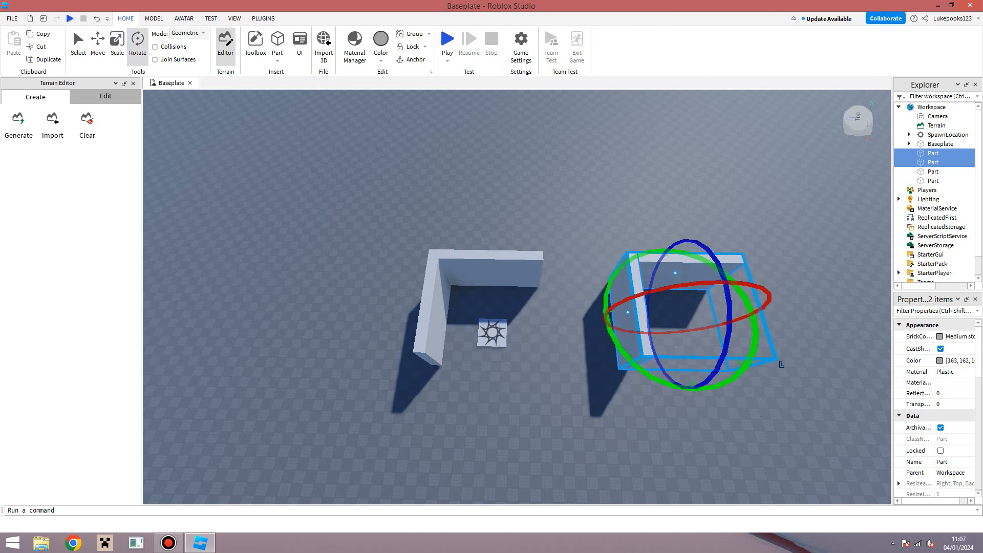
pyautogui.moveTo(754, 314); pyautogui.dragTo(610, 310)
pyautogui.moveTo(686, 352); pyautogui.dragTo(480, 348)
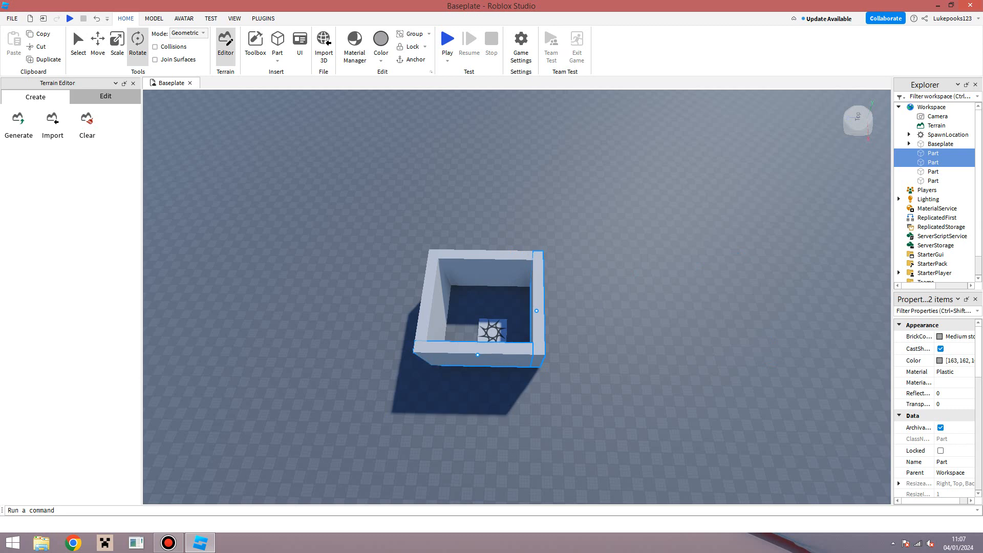
pyautogui.click(481, 386)
# Step: Select the SpawnLocation and slide it up-right inside the walled box
pyautogui.press('w')
pyautogui.moveTo(481, 387); pyautogui.dragTo(392, 387, button='right')
pyautogui.press('s')
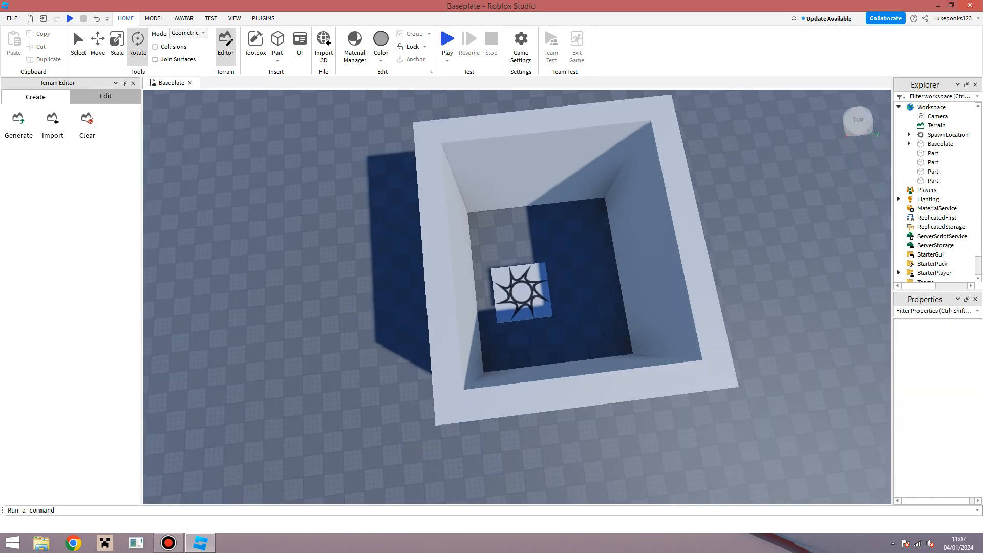
pyautogui.click(525, 292)
pyautogui.moveTo(525, 292); pyautogui.dragTo(541, 282)
# Step: Deselect the spawn pad and pull the camera back to view the whole enclosure
pyautogui.press('s')
pyautogui.moveTo(541, 283); pyautogui.dragTo(568, 283, button='right')
pyautogui.click(665, 348)
pyautogui.press('w')
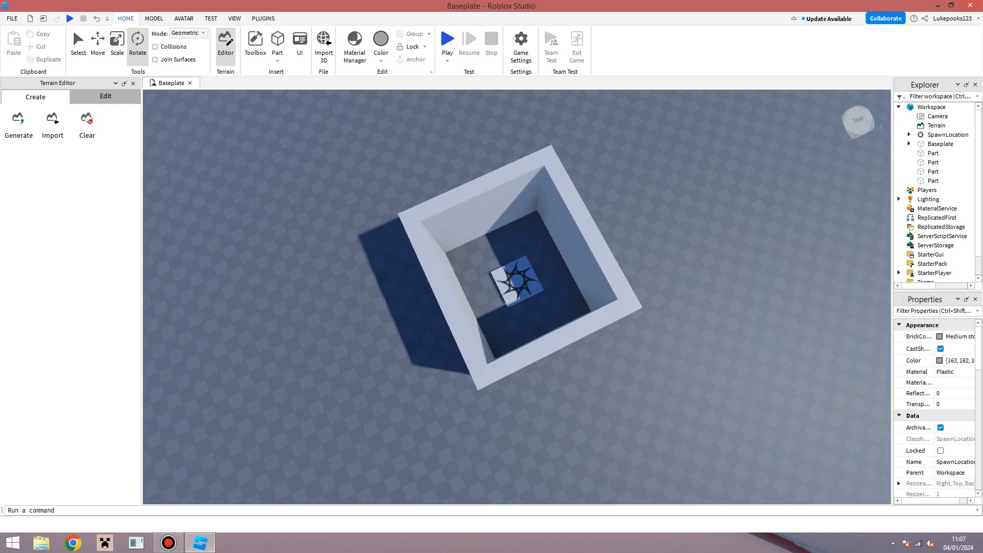
pyautogui.moveTo(665, 348); pyautogui.dragTo(568, 323, button='right')
pyautogui.press('w')
pyautogui.press('s')
pyautogui.press('s')
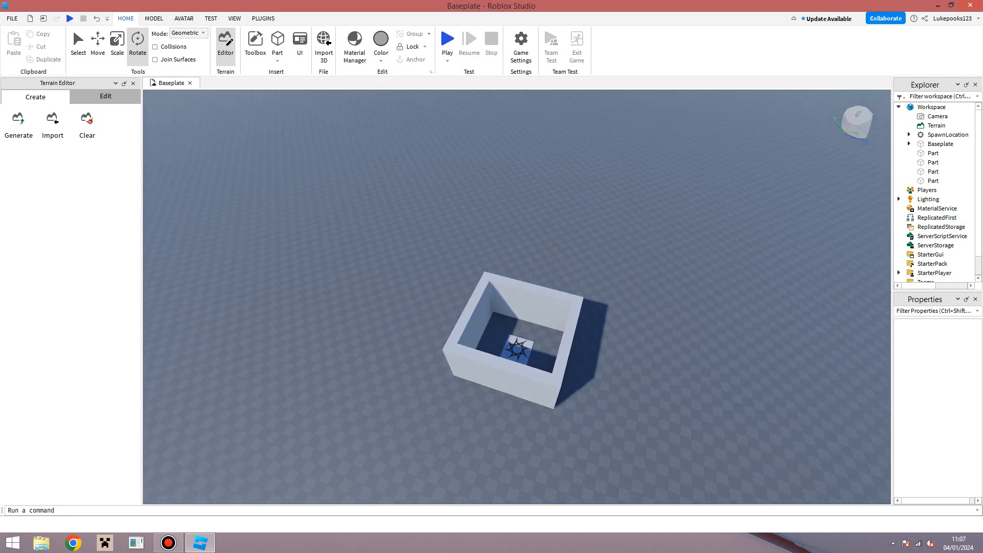
pyautogui.press('s')
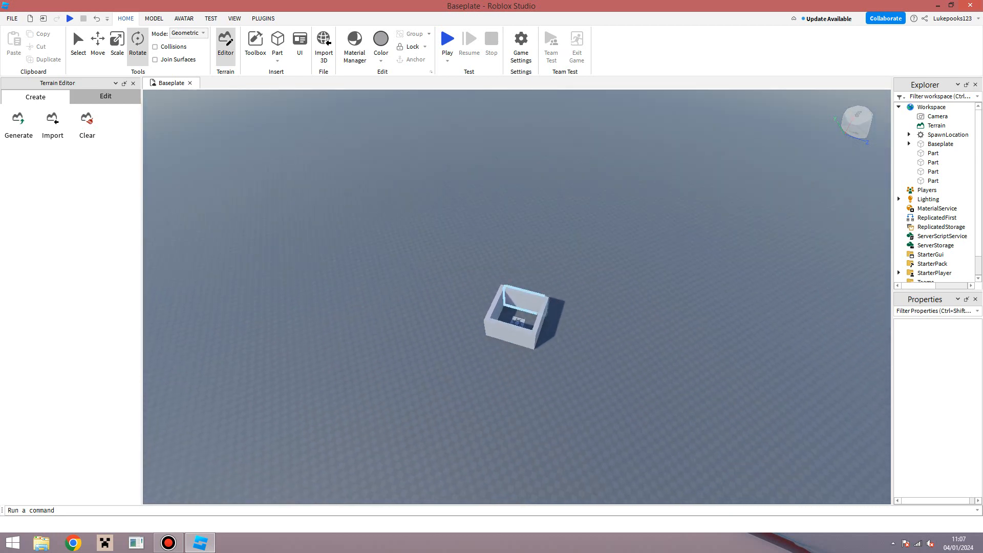